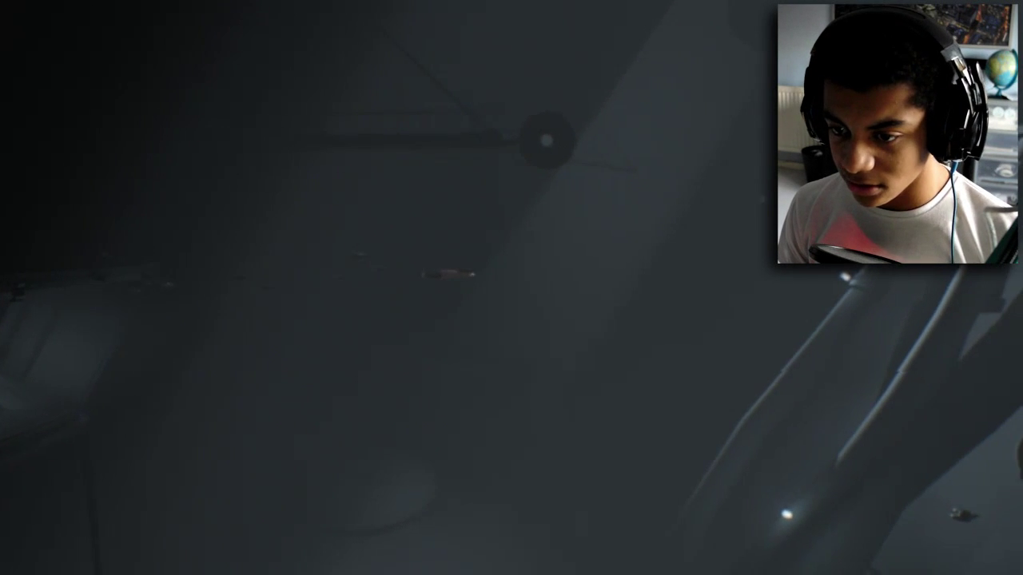
key("Right")
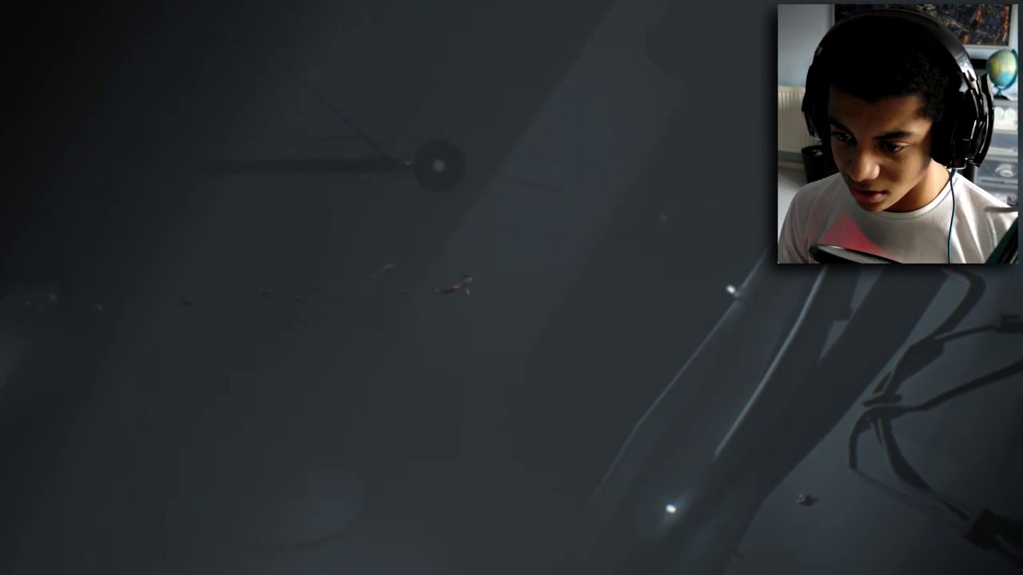
key("Right")
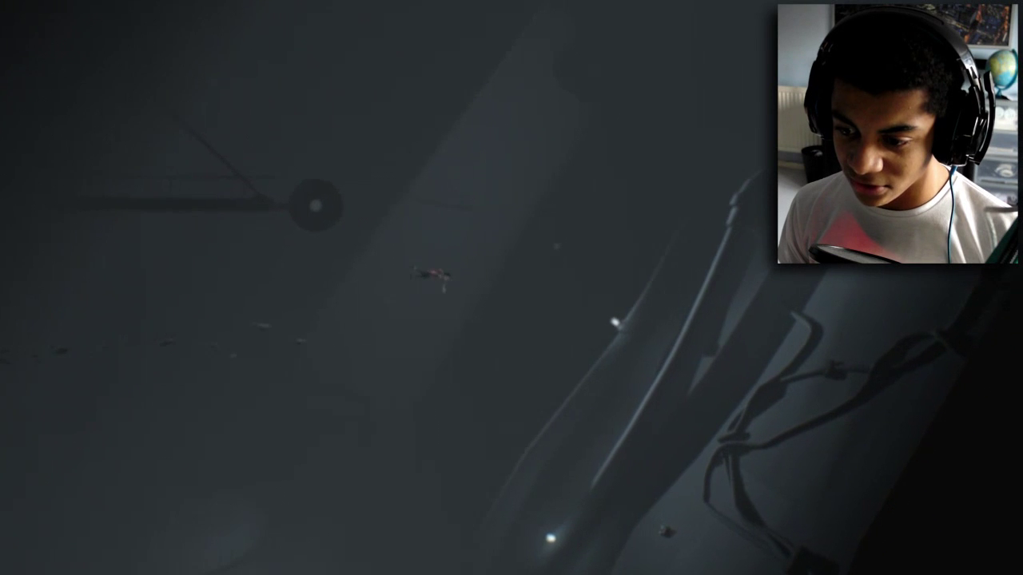
key("Right")
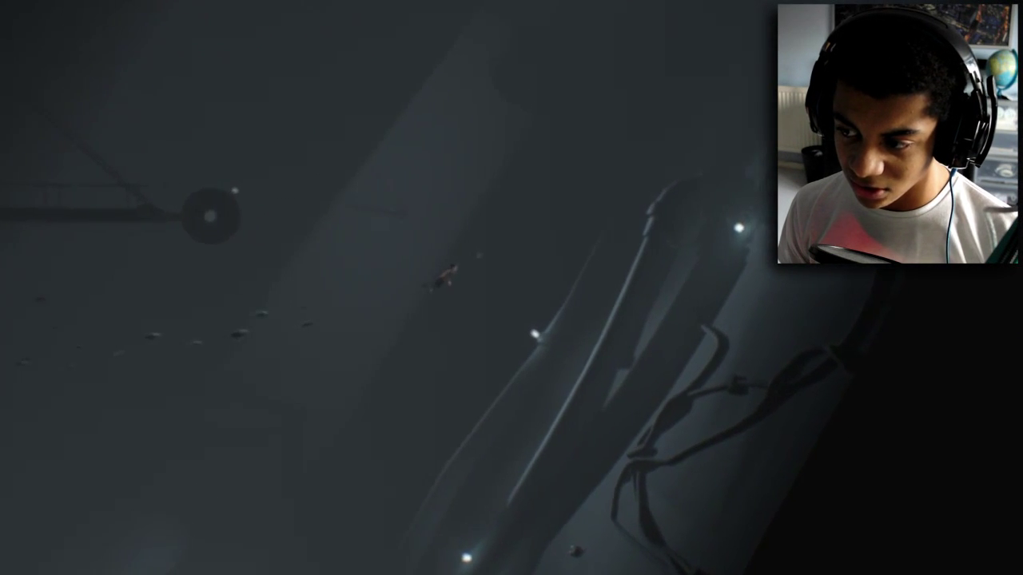
key("Right")
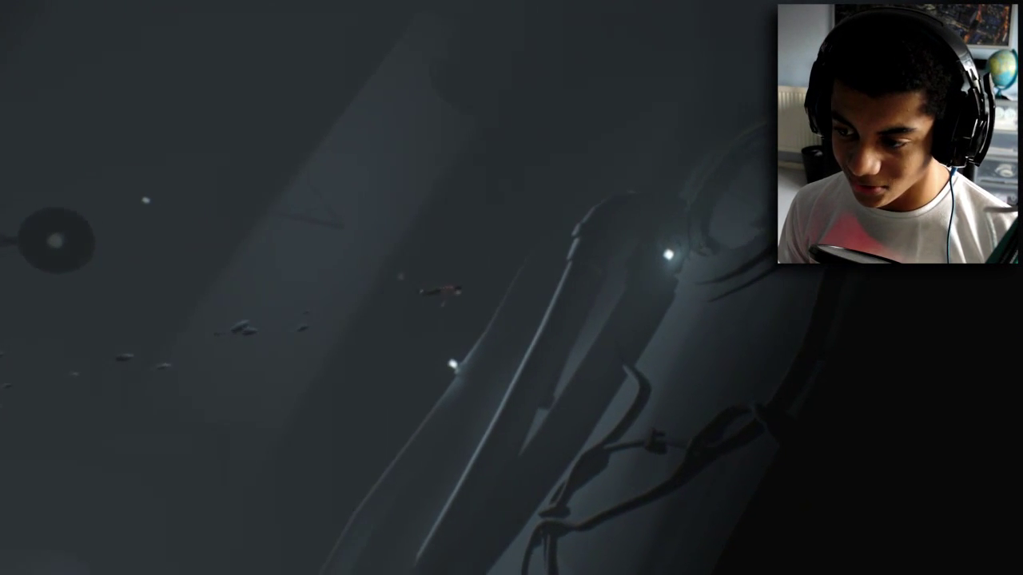
key("Right")
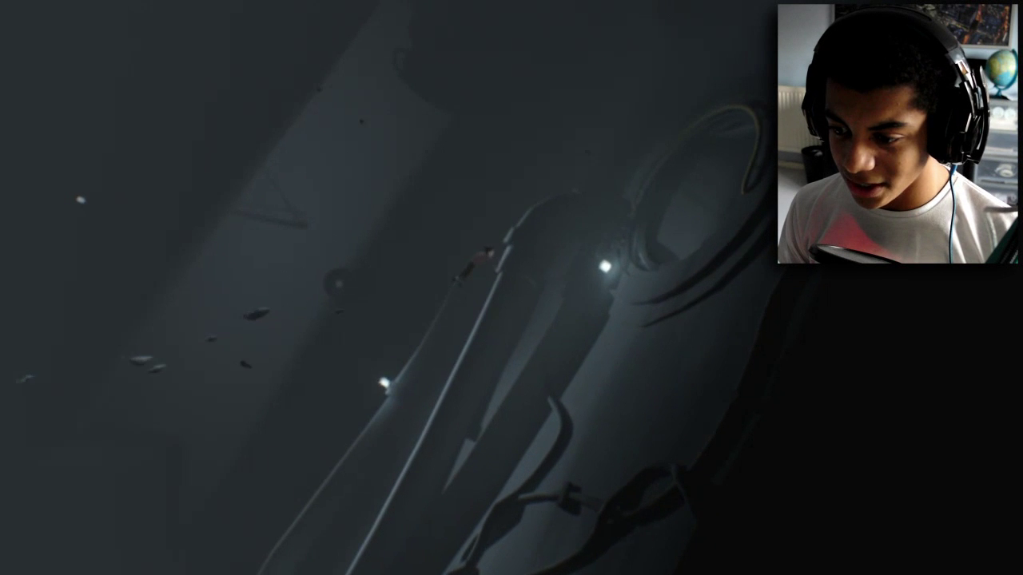
key("Right")
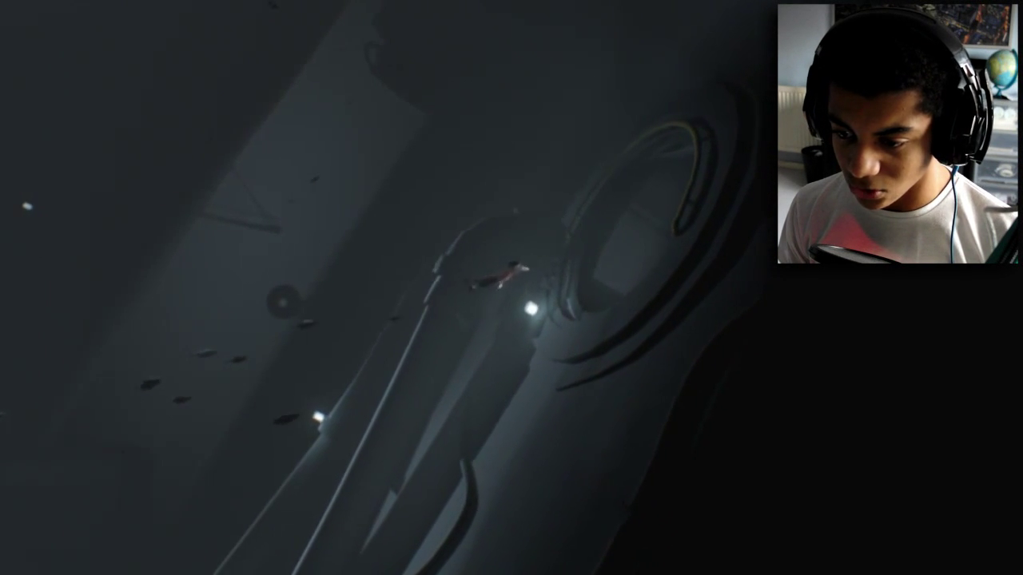
key("Right")
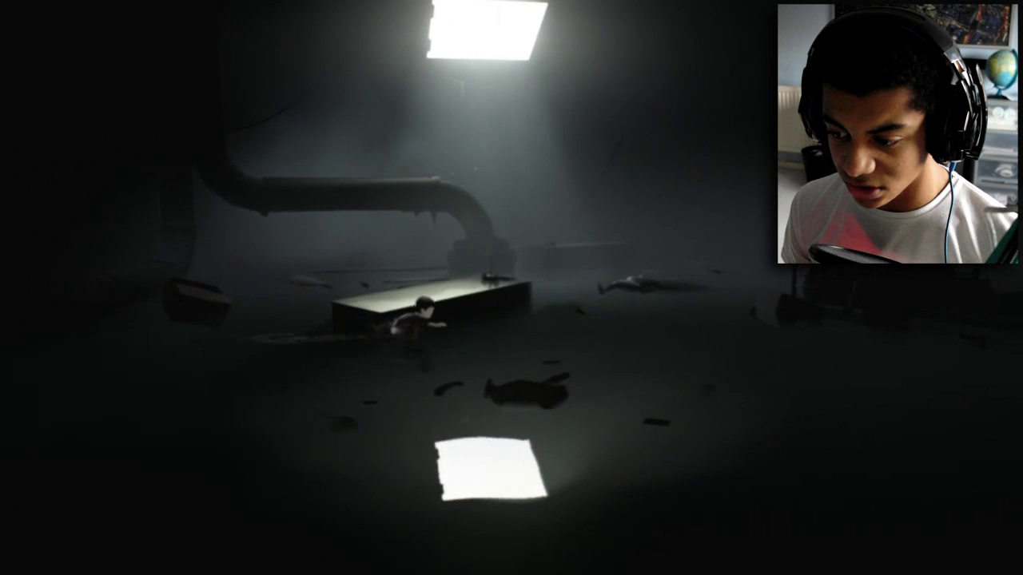
key("Right")
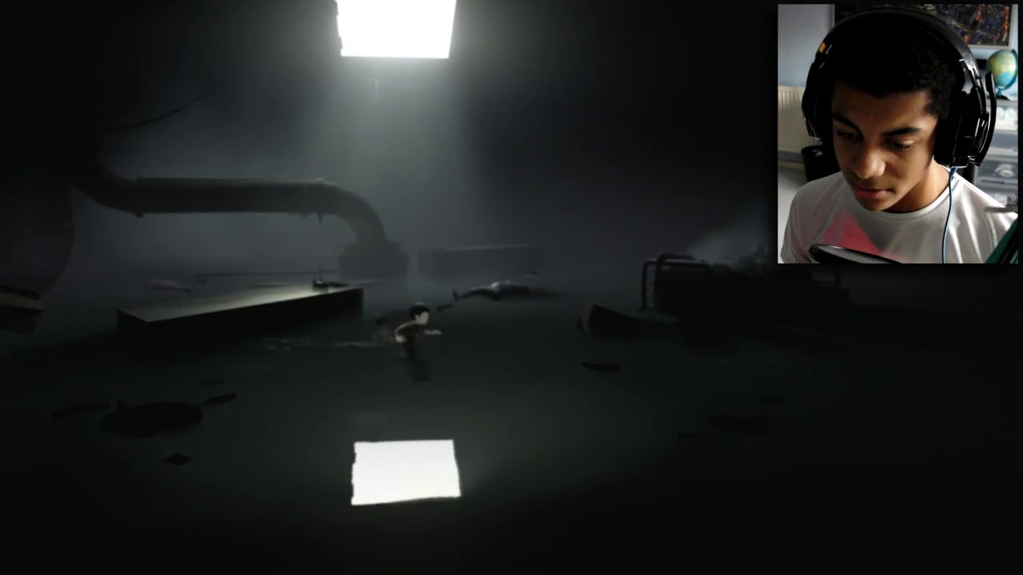
key("Right")
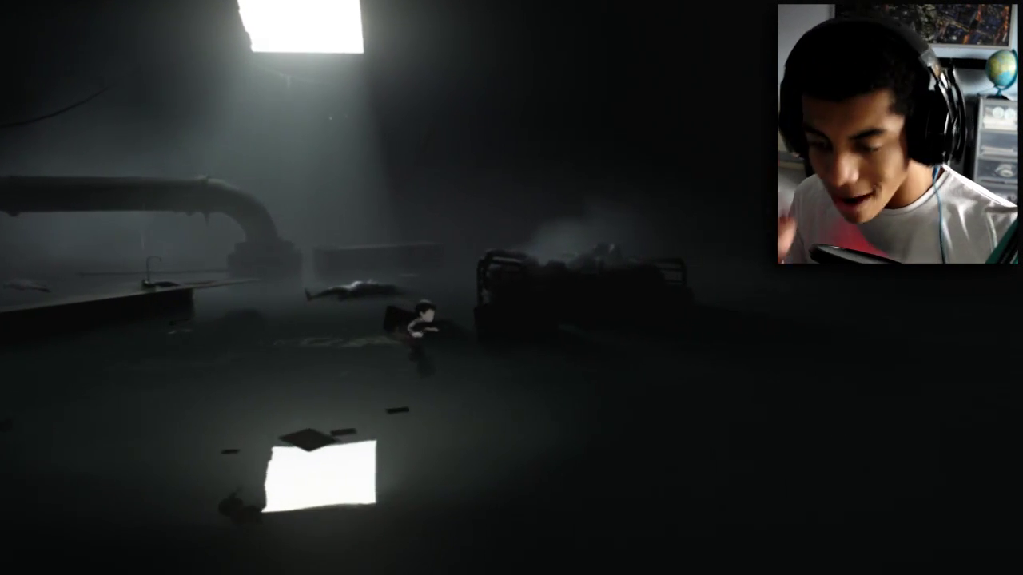
key("Right")
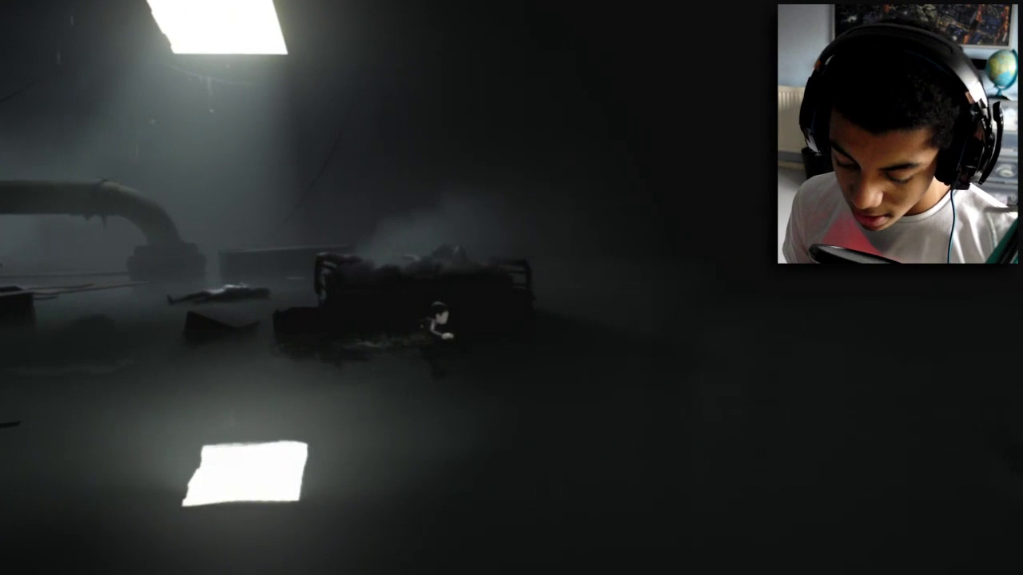
key("Right")
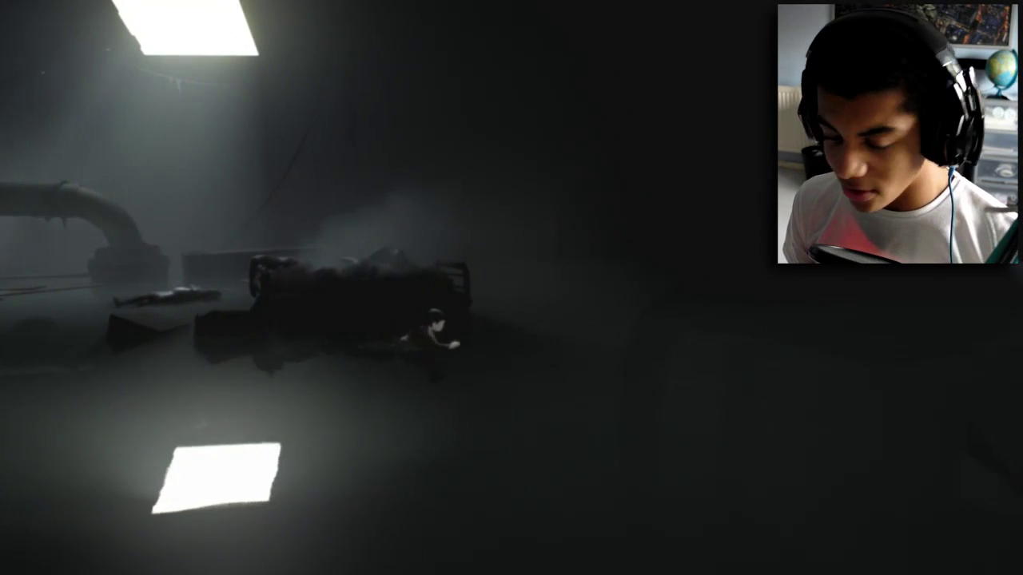
key("Right")
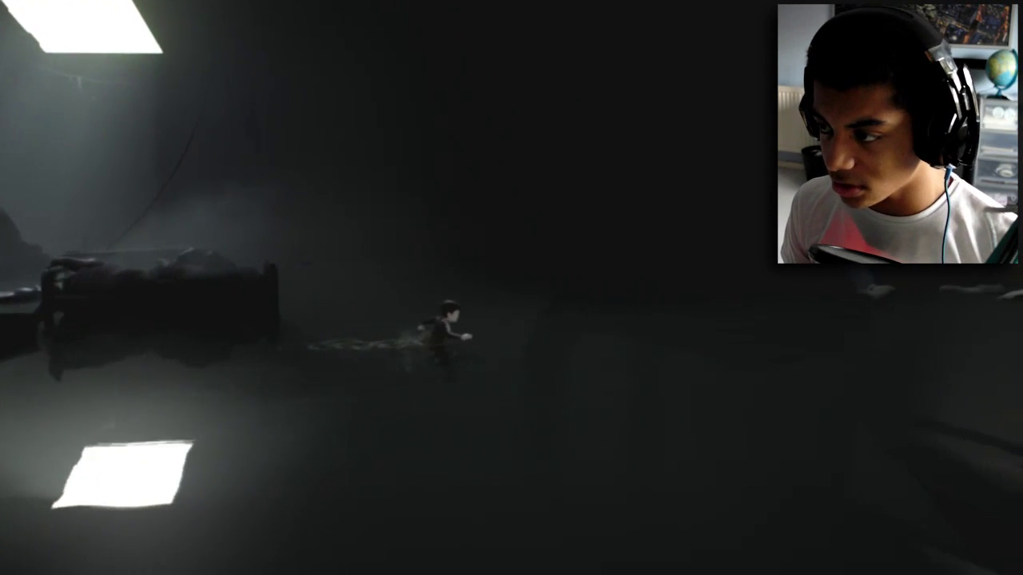
key("Right")
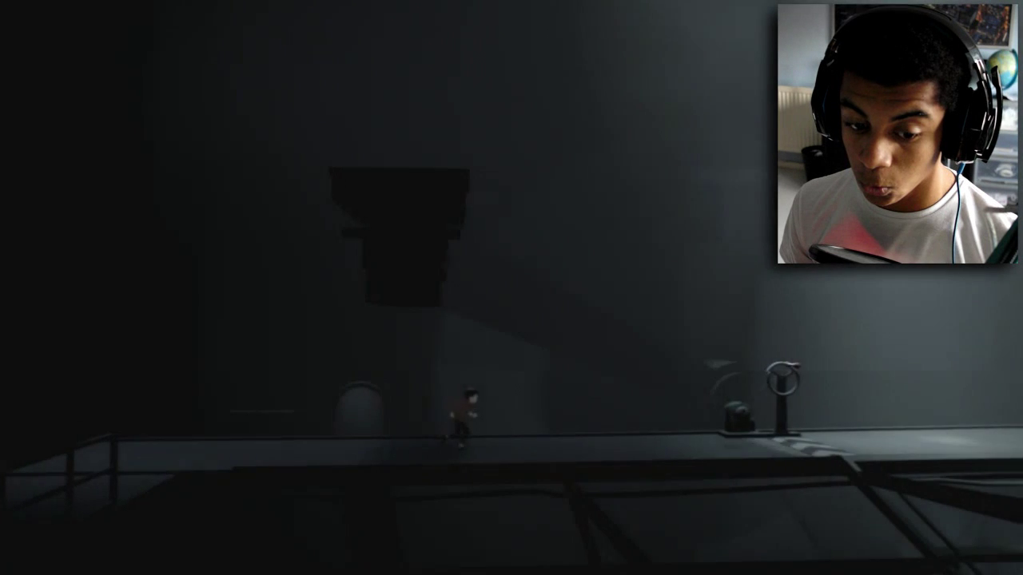
key("Left")
key("Left")
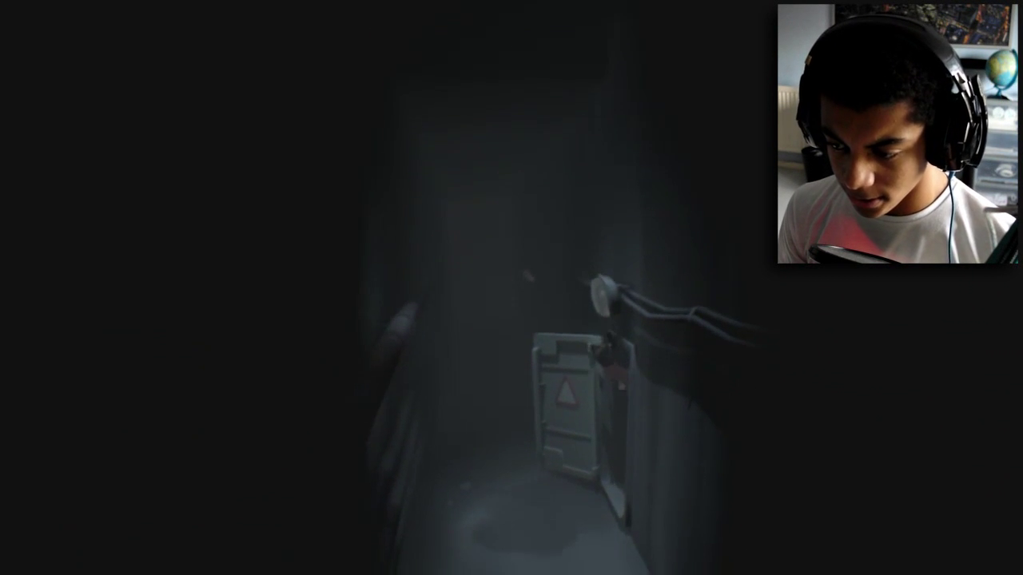
key("Right")
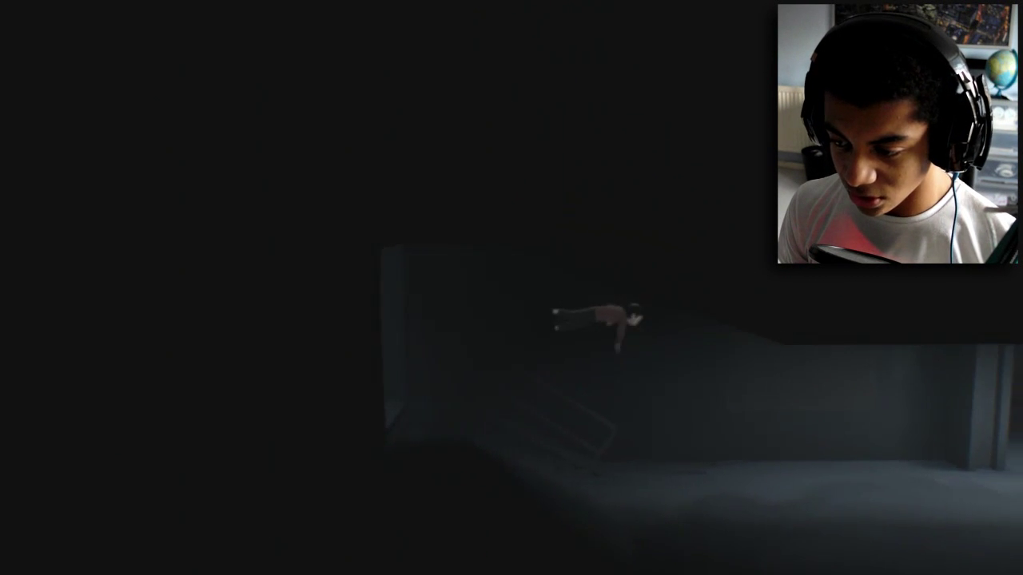
key("Right")
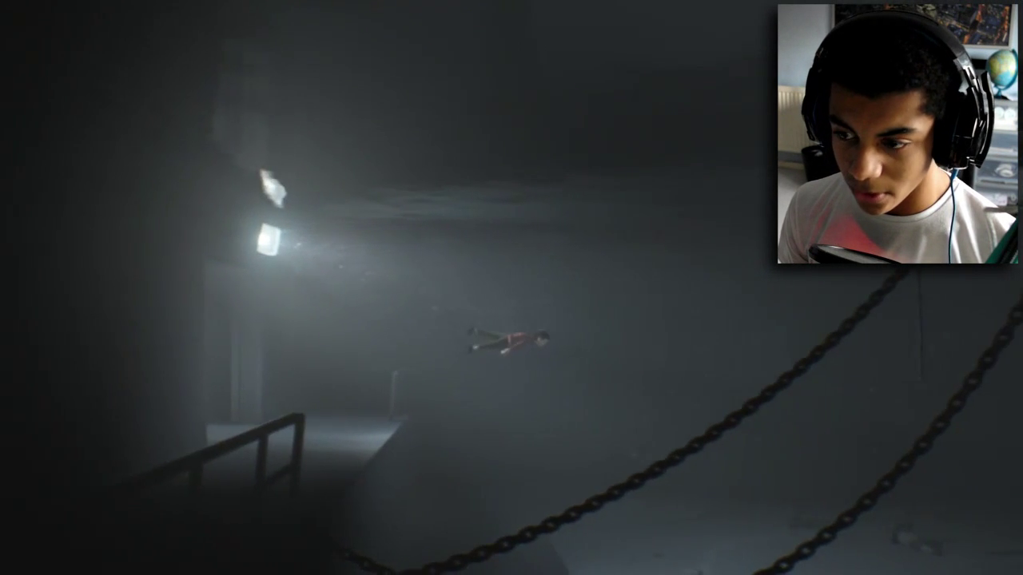
key("Right")
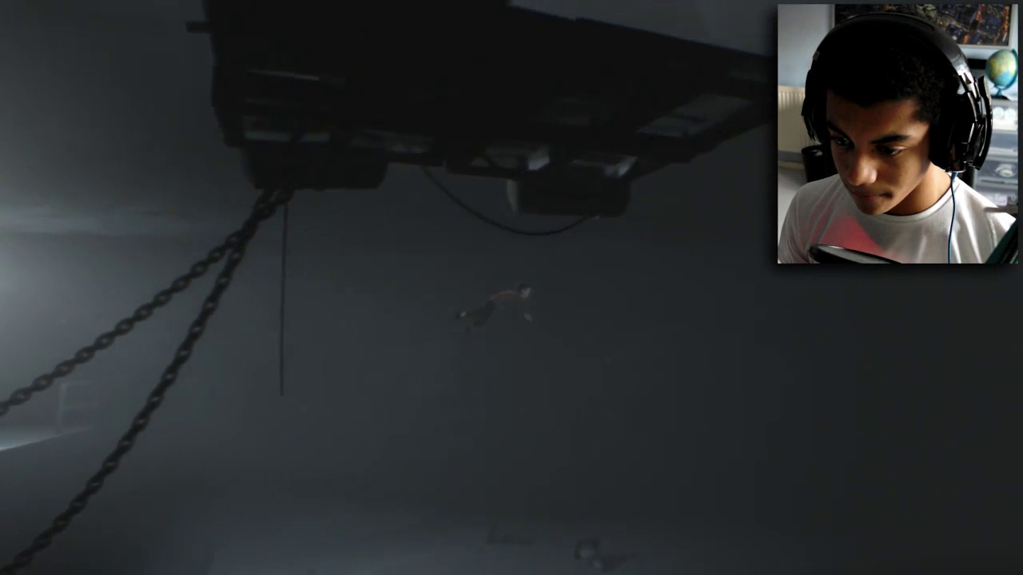
key("Right")
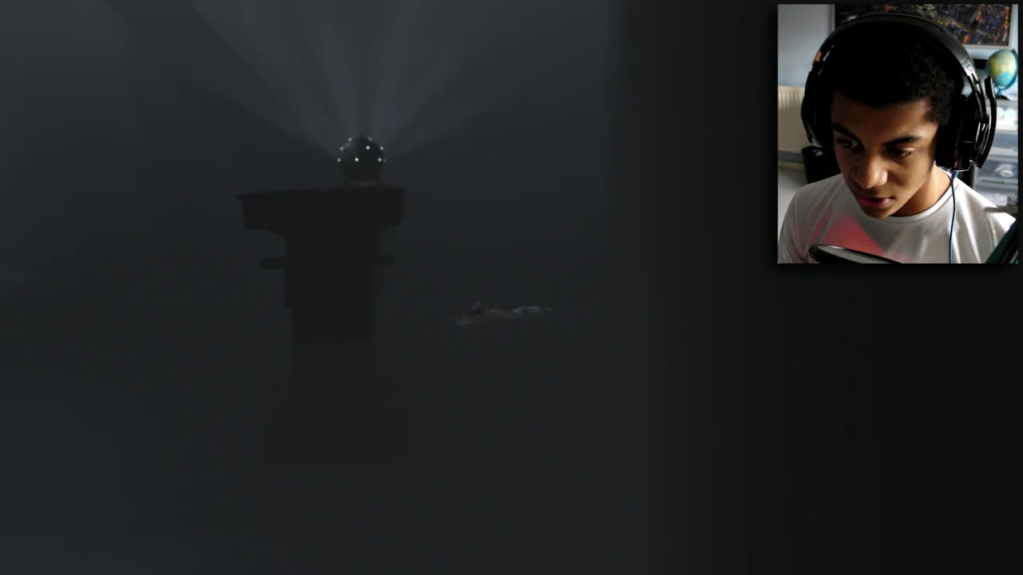
key("Left")
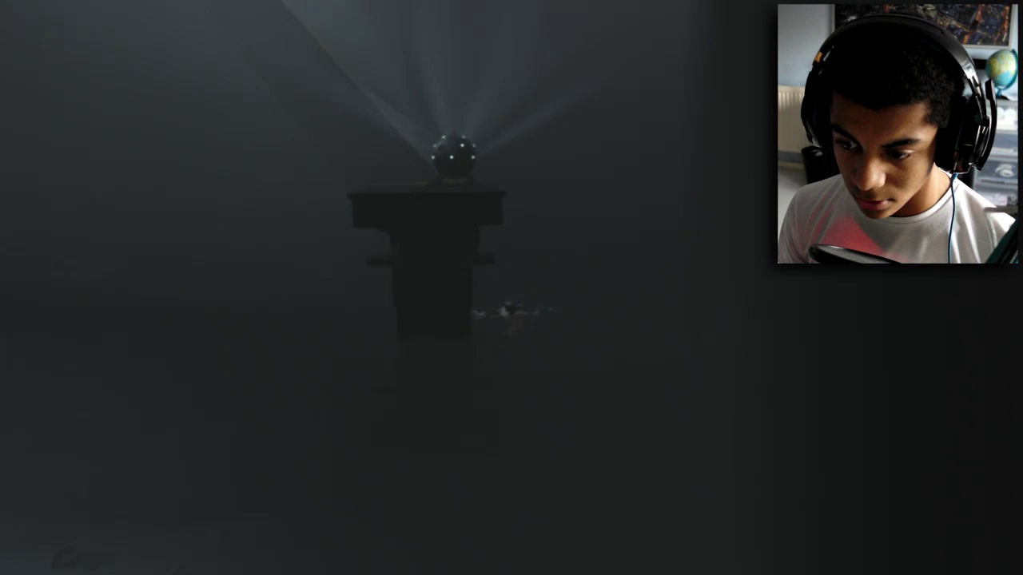